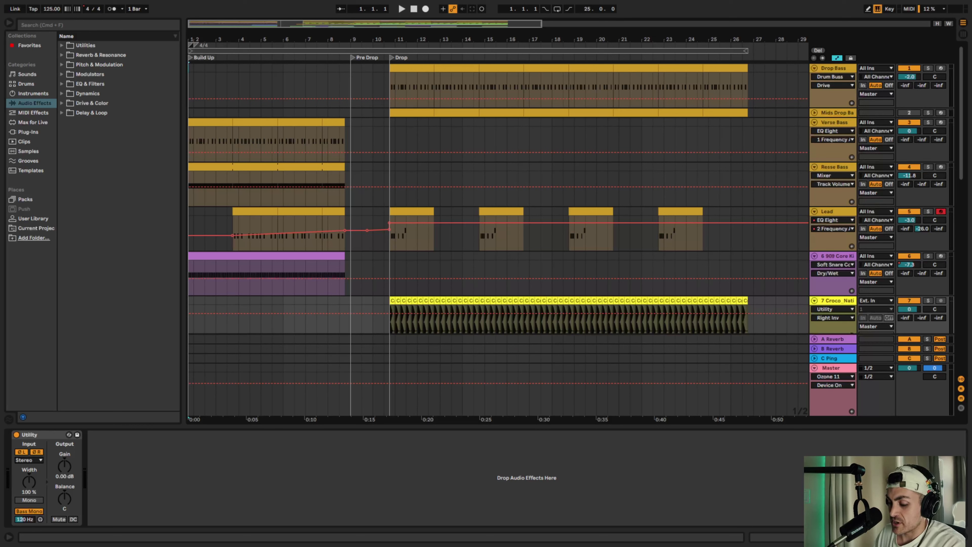
Play the arrangement from the beginning through the Build Up into the Drop
key("space")
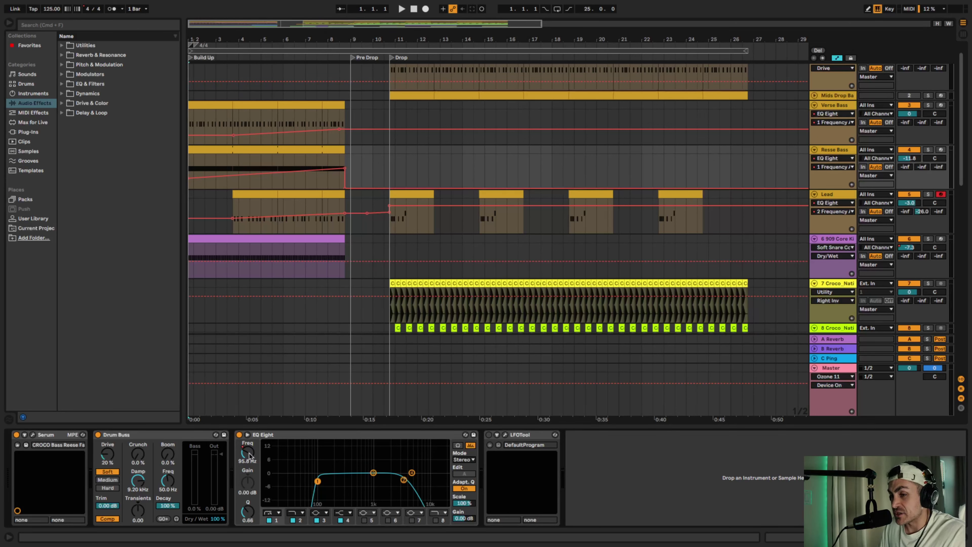
Show the Verse Bass filter automation, solo Resse Bass, and play the build-up
left_click(340, 128)
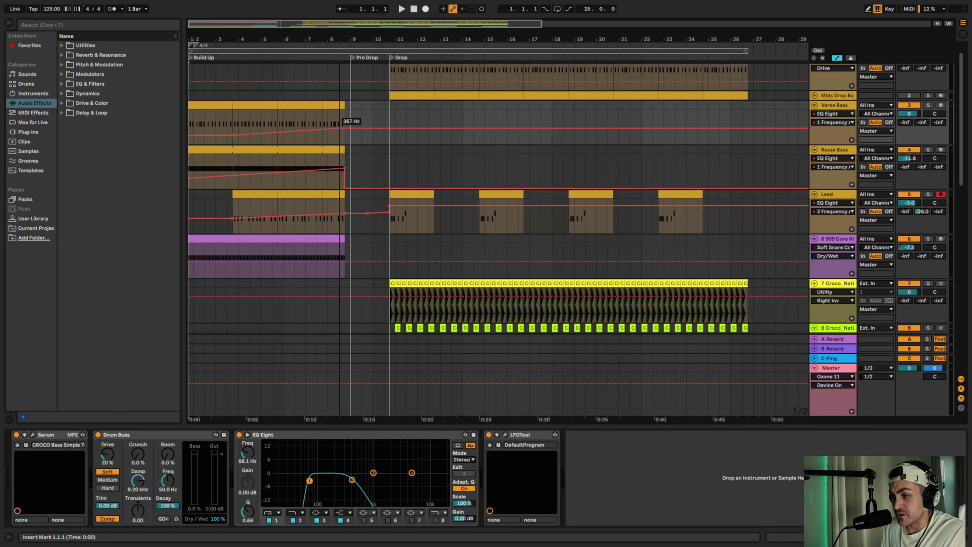
left_click(330, 170)
key("space")
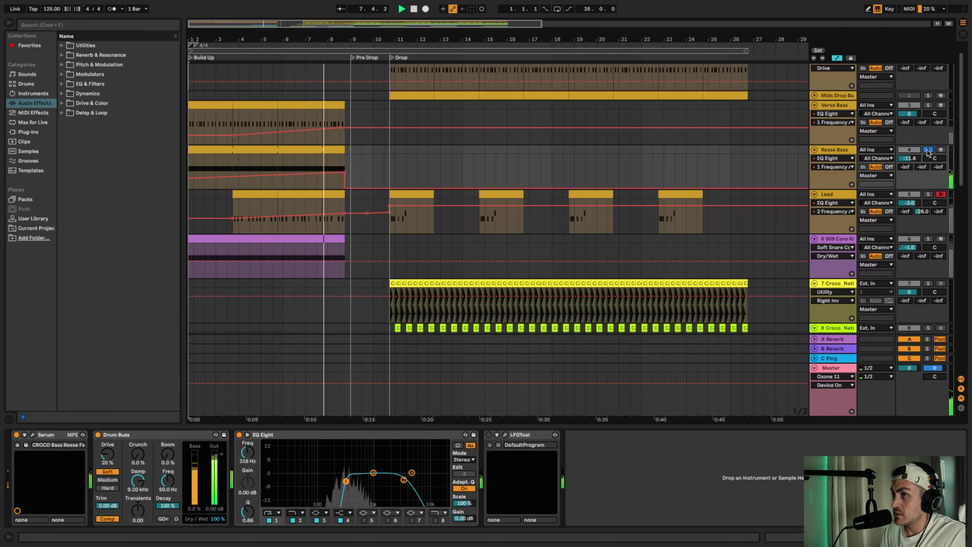
Stop playback, open the purple 909 snare roll clip's notes, and play them
key("space")
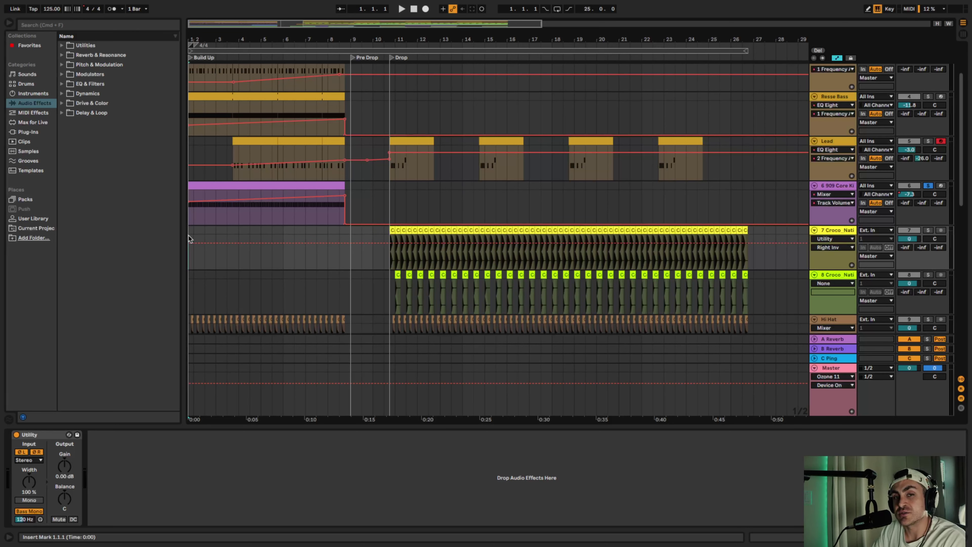
double_click(249, 184)
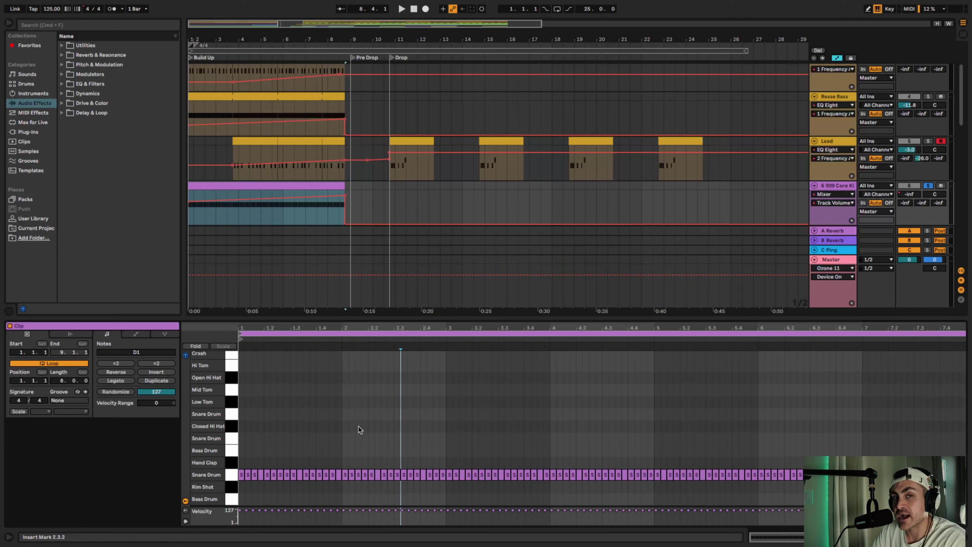
key("space")
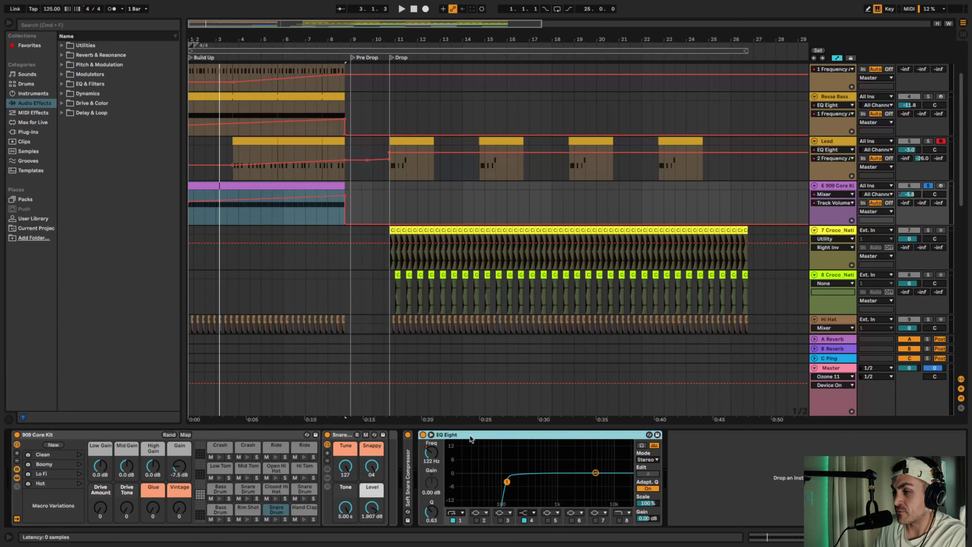
View track 6's EQ Eight 1 Frequency automation, return to Track Volume, and play from the start
left_click(431, 454)
left_click(305, 243)
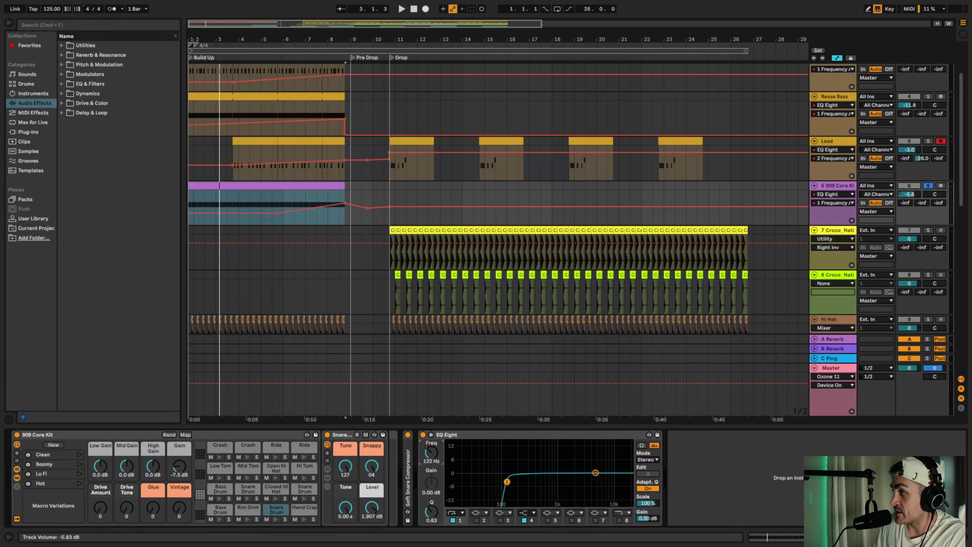
left_click(909, 196)
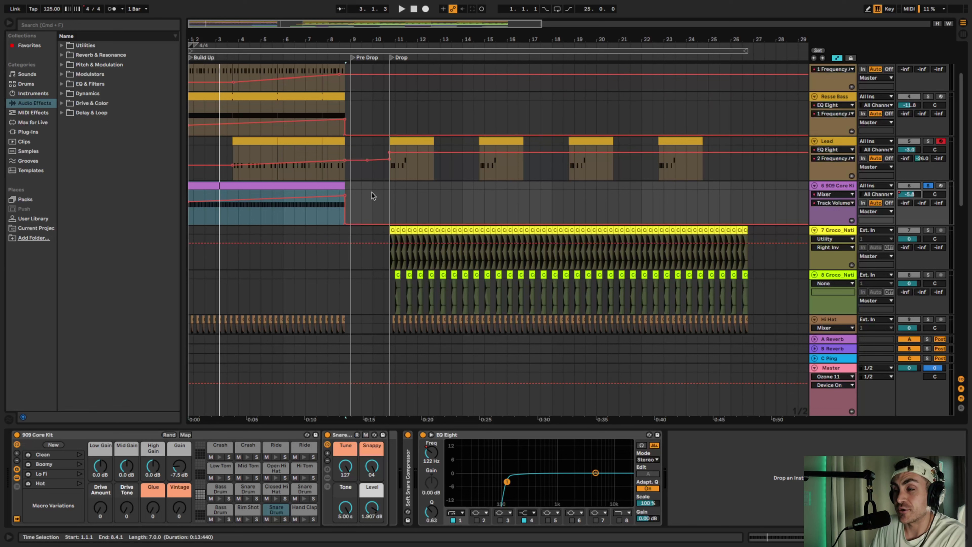
key("space")
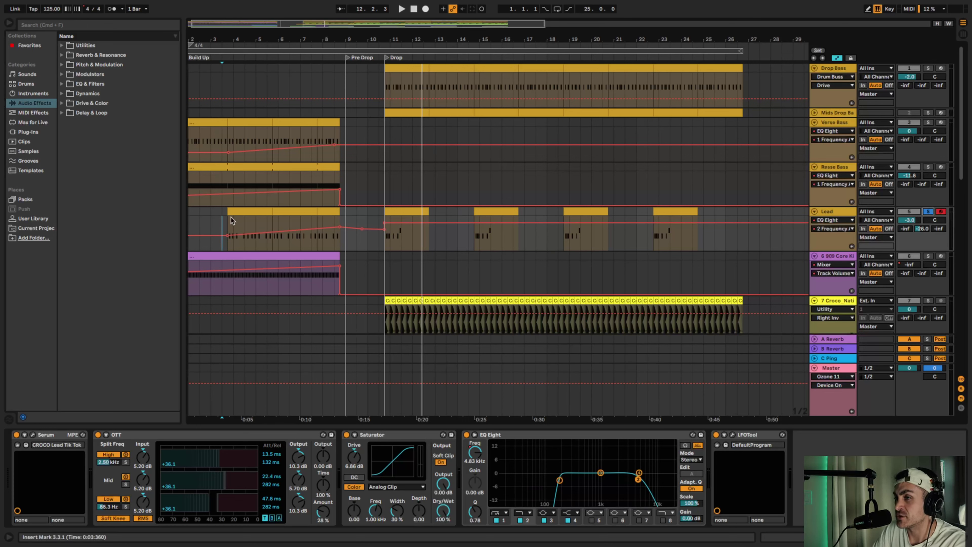
Play from bar 3.3, toggle the Lead's Solo off and on, then jump to bar 7.2
key("space")
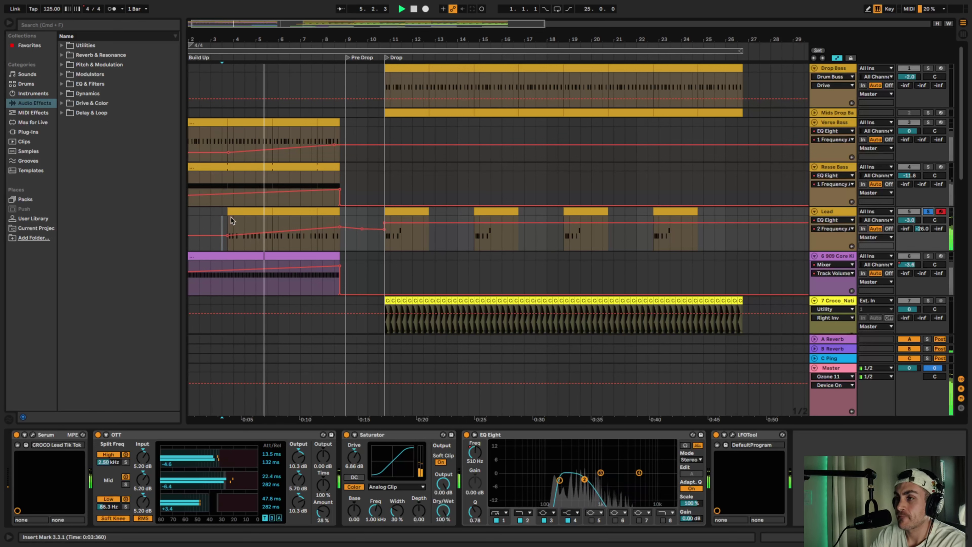
left_click(930, 213)
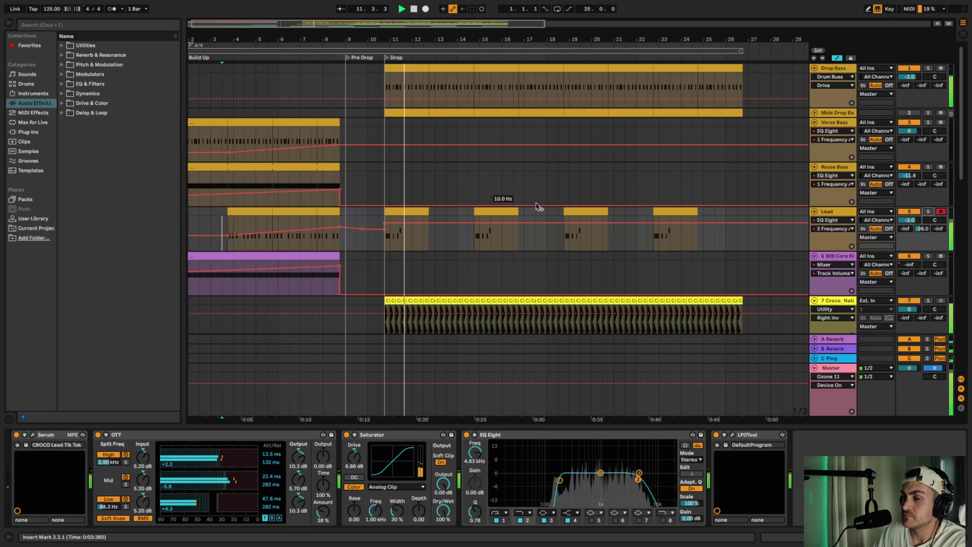
left_click(929, 211)
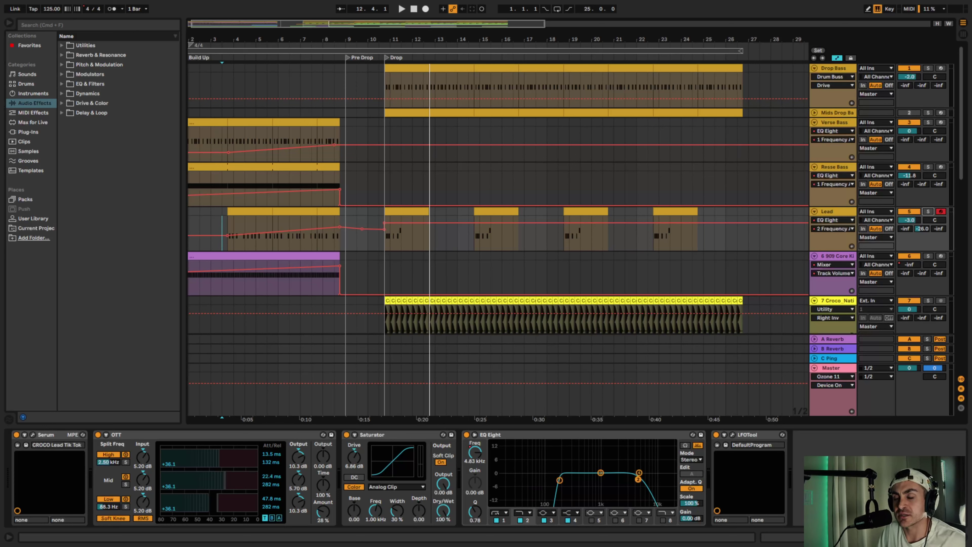
left_click(307, 282)
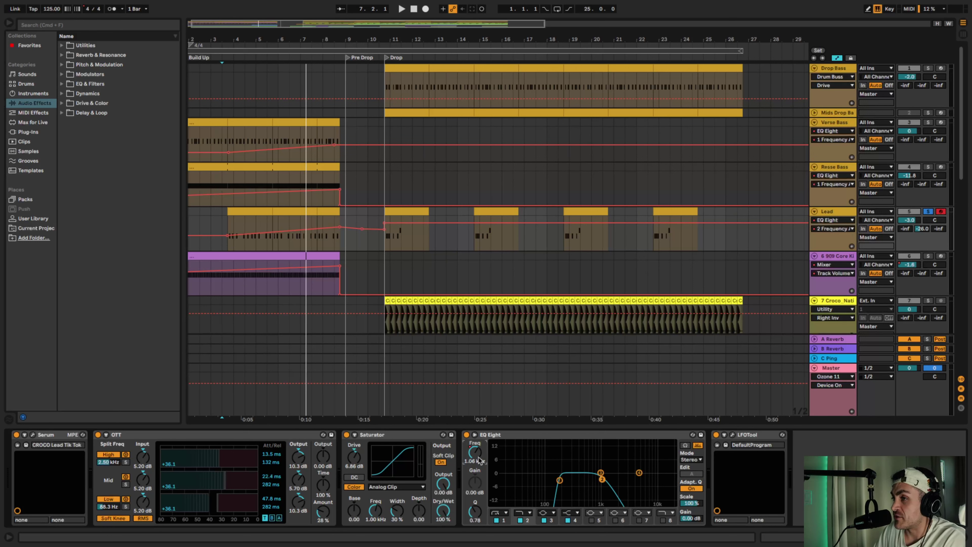
Open the Build Up Riser's Serum window showing the CROCO_FX_Heavy_Duty_Riser preset
mouse_move(340, 228)
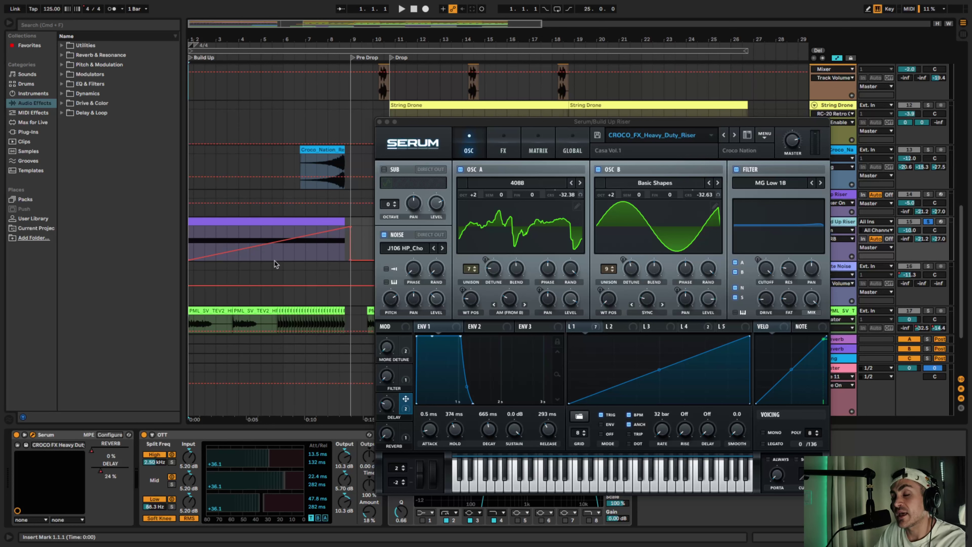
Play the build-up to hear the Serum riser's reverb macro automation
mouse_move(352, 230)
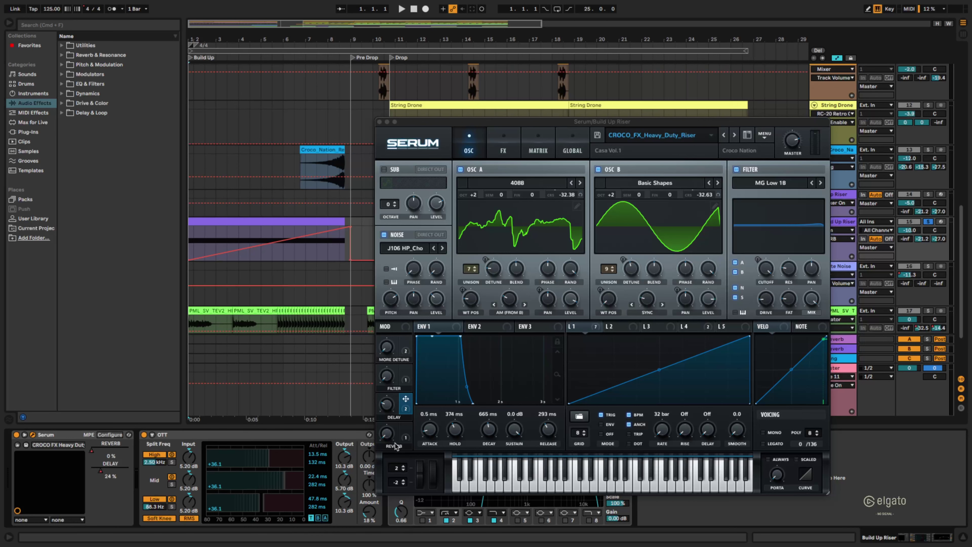
key("space")
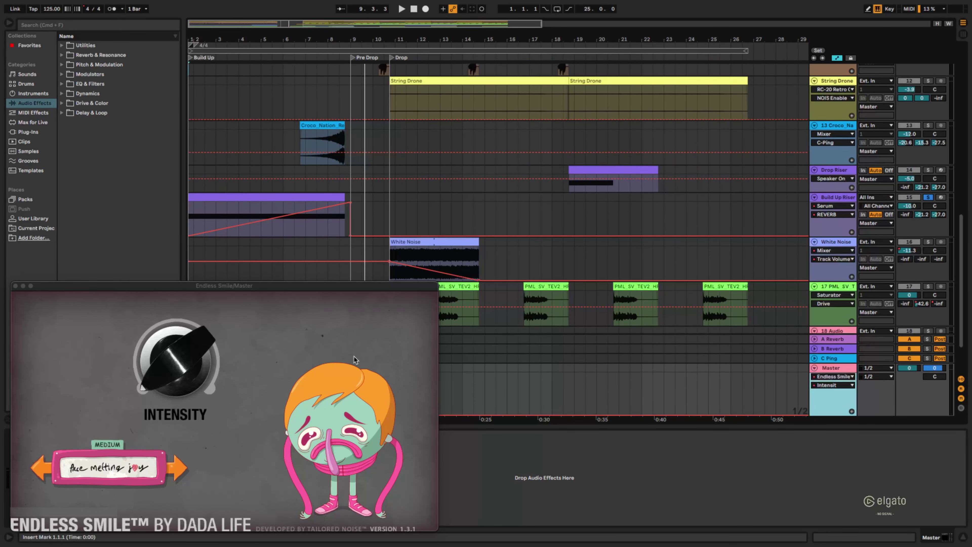
Move Endless Smile aside, play, and raise the bar-8 Intensity breakpoint to 0.90
left_click_drag(68, 286, 63, 419)
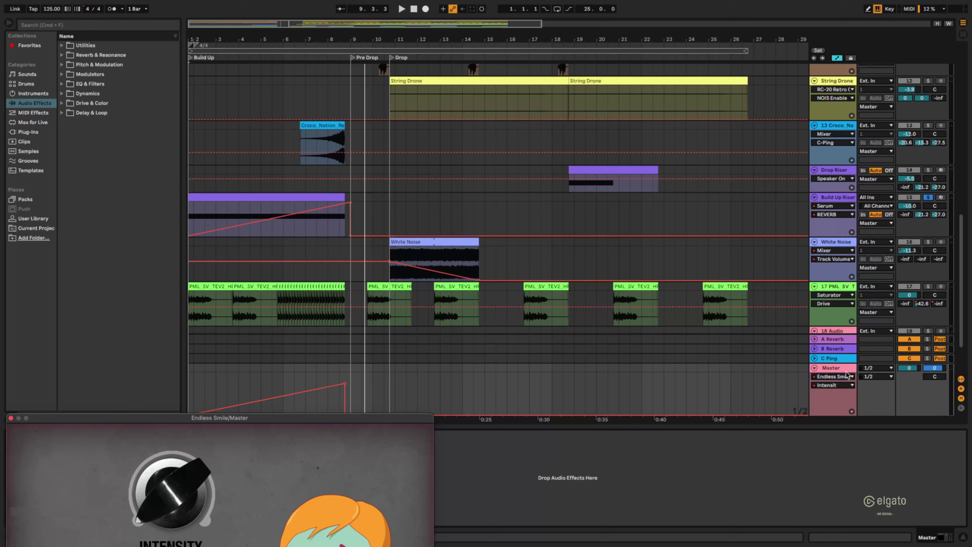
key("space")
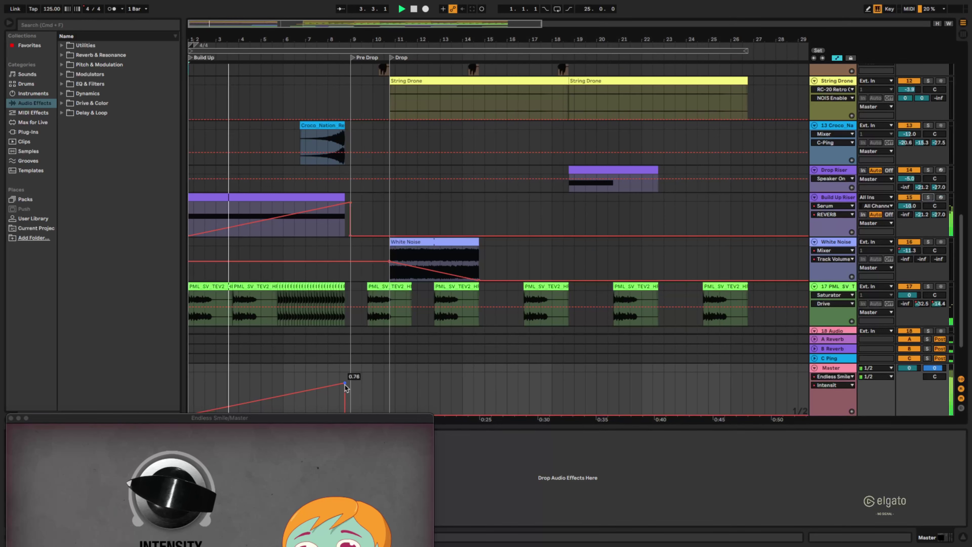
left_click_drag(345, 383, 345, 373)
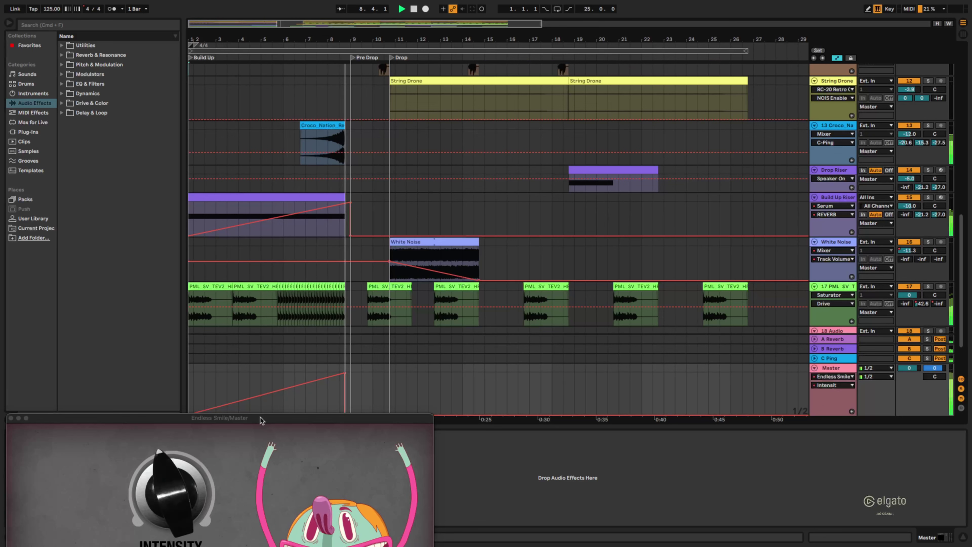
left_click_drag(261, 421, 314, 252)
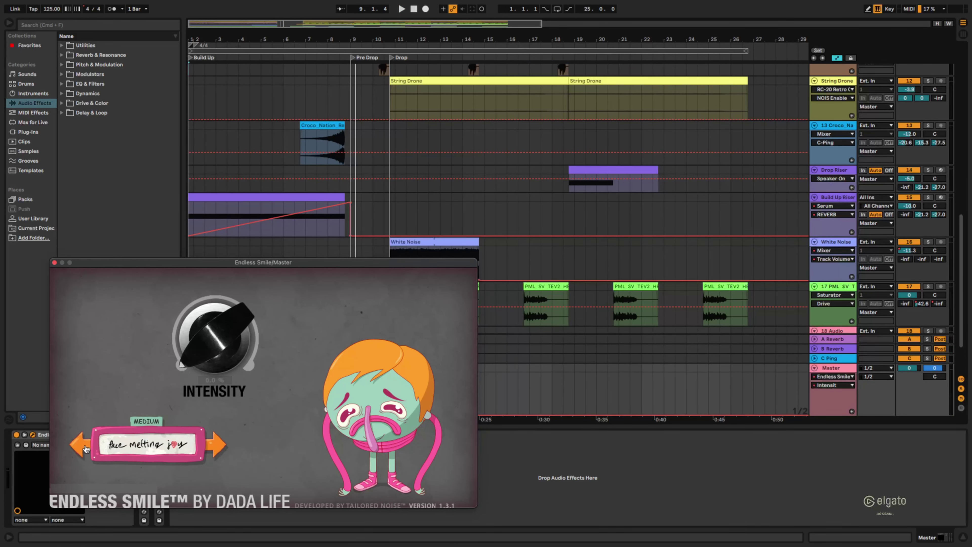
Switch Endless Smile to SOFT 'fist in the Air' mode and replay to audition it
left_click(86, 449)
key("space")
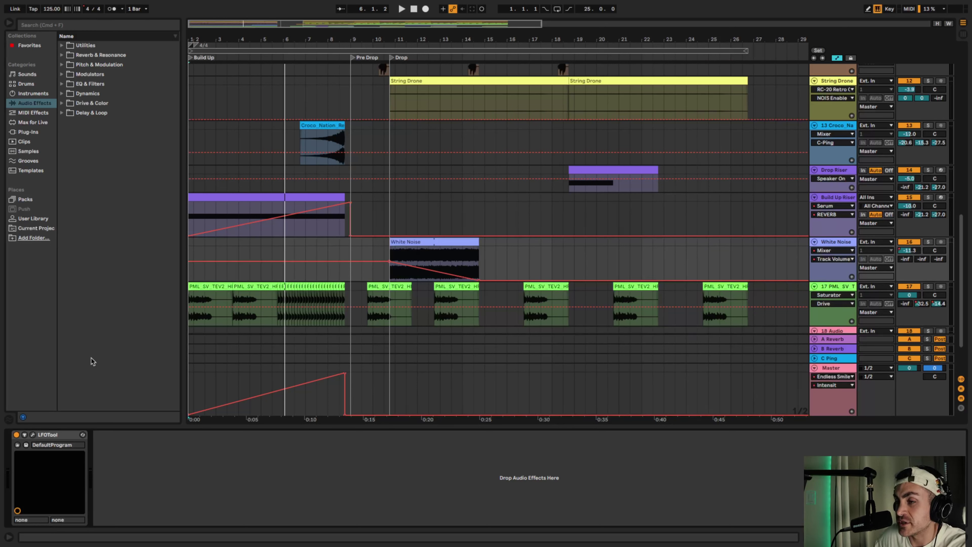
On White Noise, hide the volume envelope and automate LFOTool's on/off, switching Off after the breakpoint
left_click(838, 244)
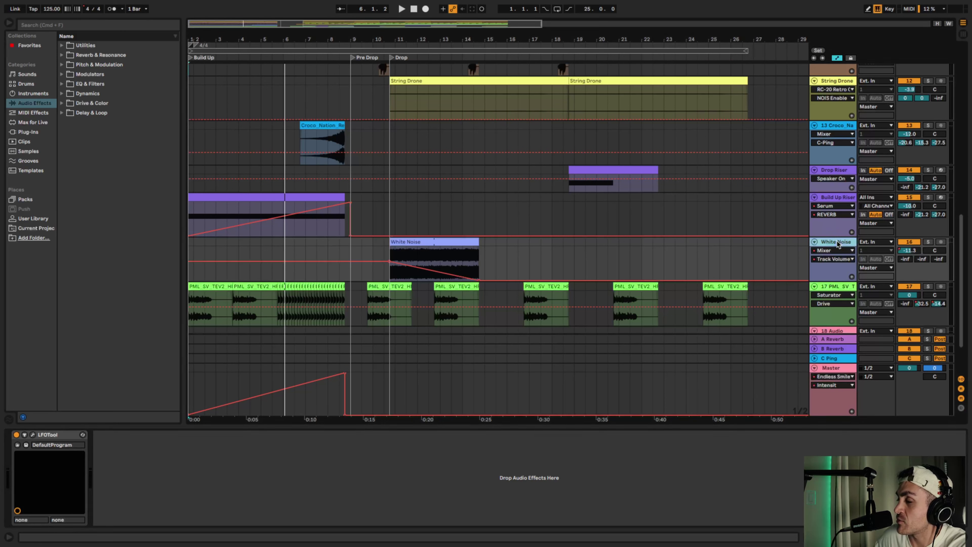
key("super+BackSpace")
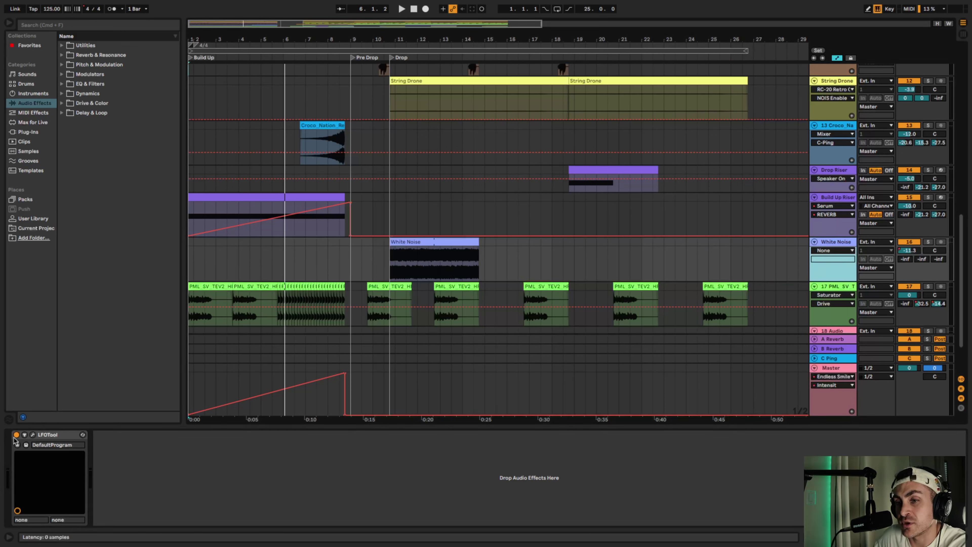
left_click(687, 263)
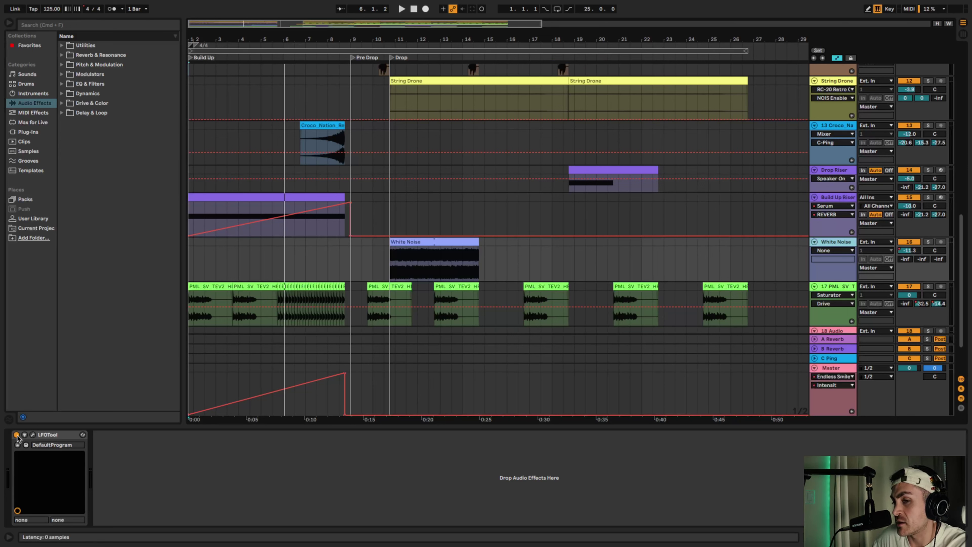
right_click(18, 438)
left_click(46, 441)
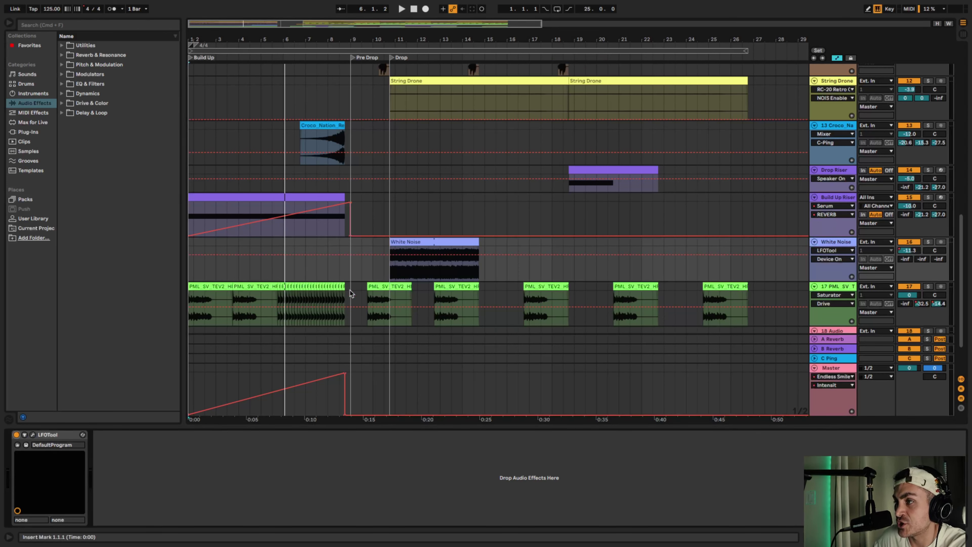
left_click(384, 254)
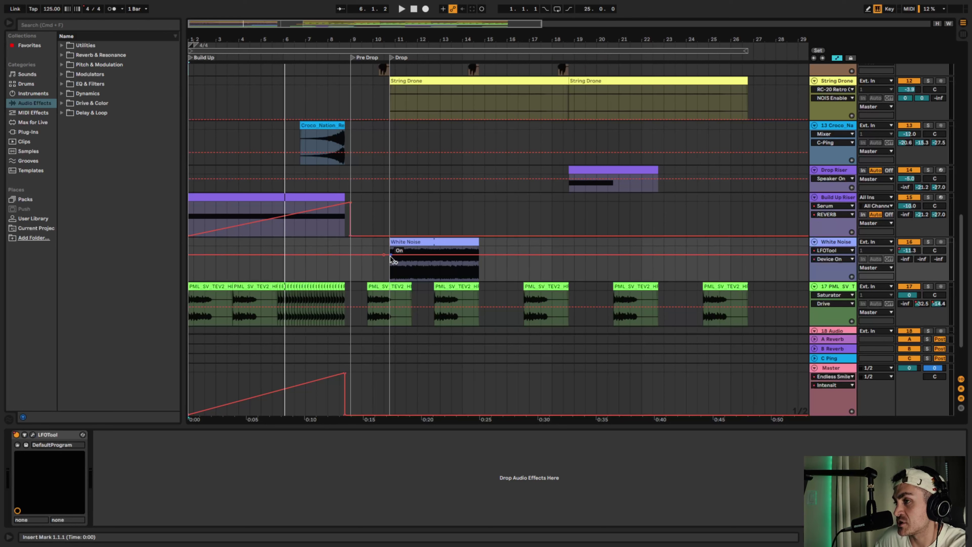
left_click_drag(394, 254, 384, 271)
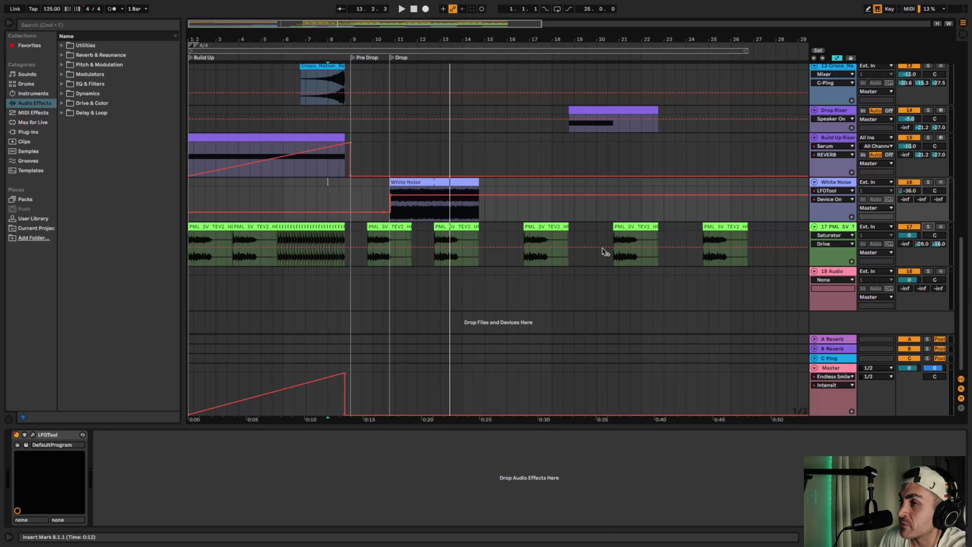
left_click(329, 53)
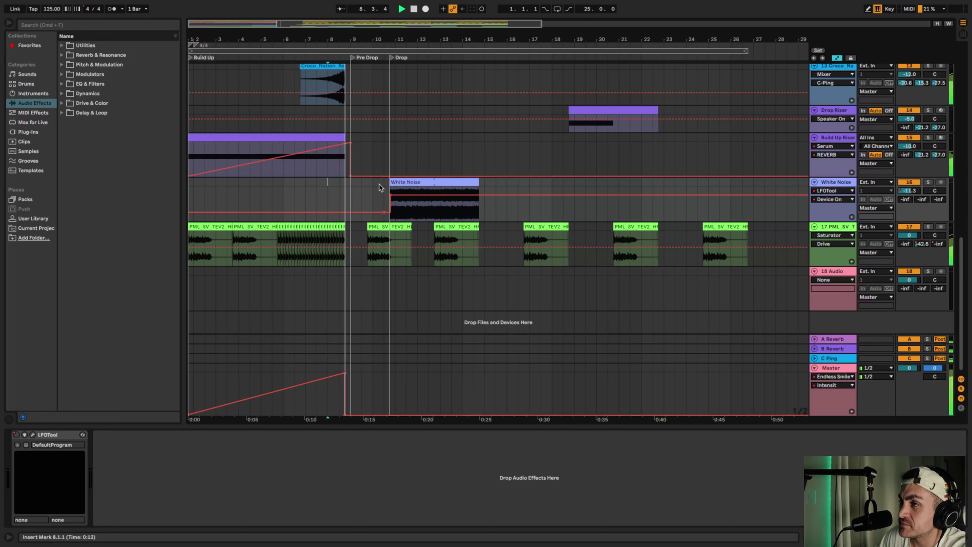